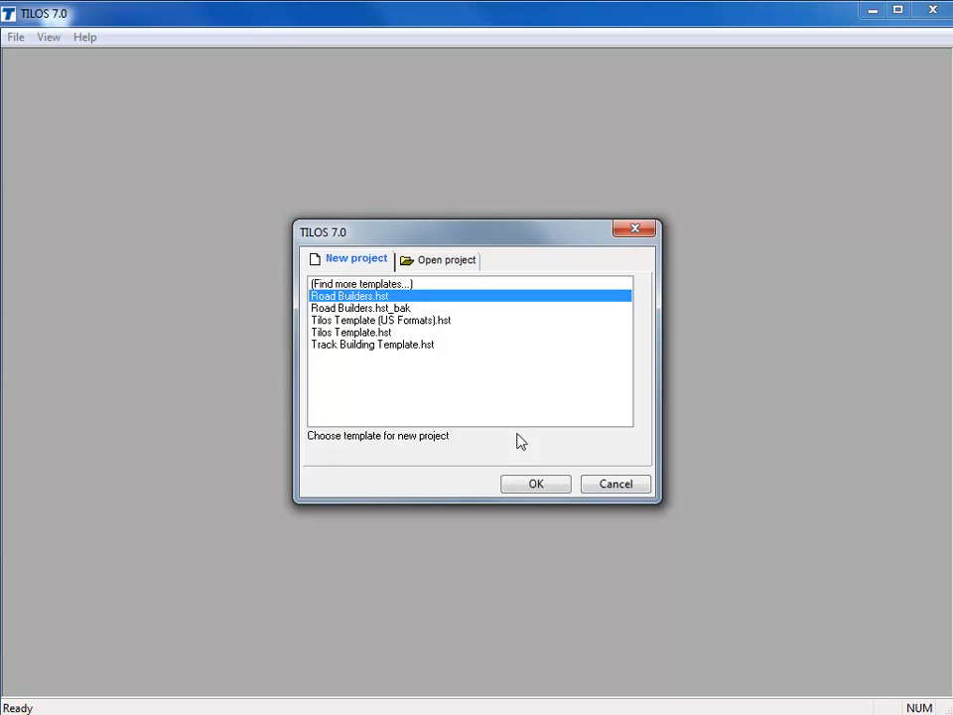
Create a new project from the Road Builders.hst template and name it Todays Project
{"action": "left_click", "coordinate": [536, 485]}
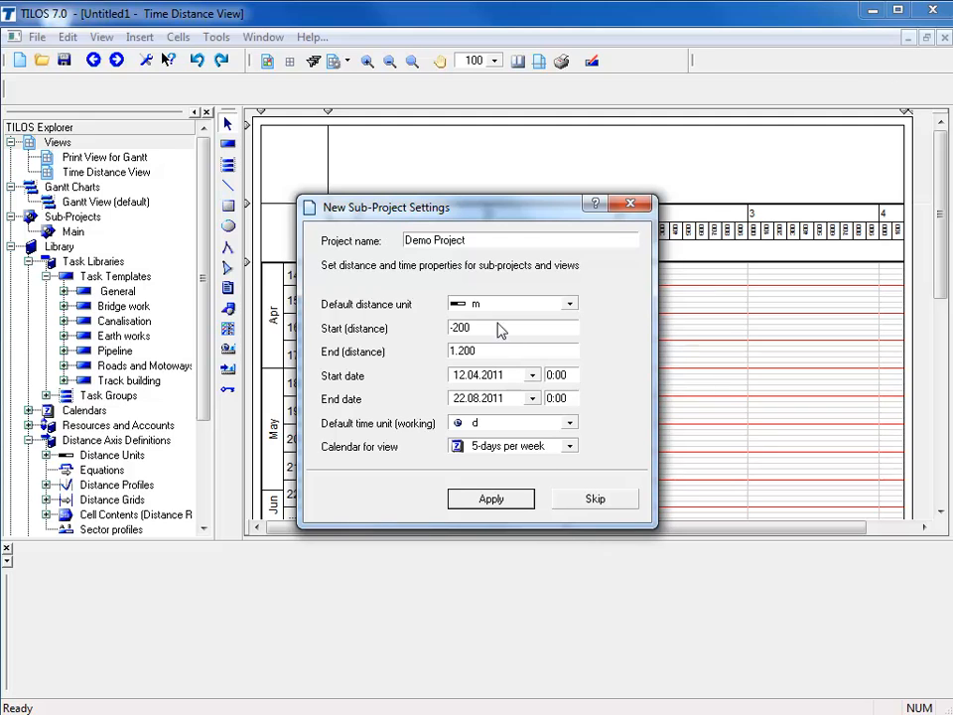
{"action": "left_click", "coordinate": [433, 244]}
{"action": "left_click", "coordinate": [433, 244]}
{"action": "key", "text": "BackSpace"}
{"action": "key", "text": "BackSpace"}
{"action": "key", "text": "BackSpace"}
{"action": "key", "text": "BackSpace"}
{"action": "type", "text": "Todays"}
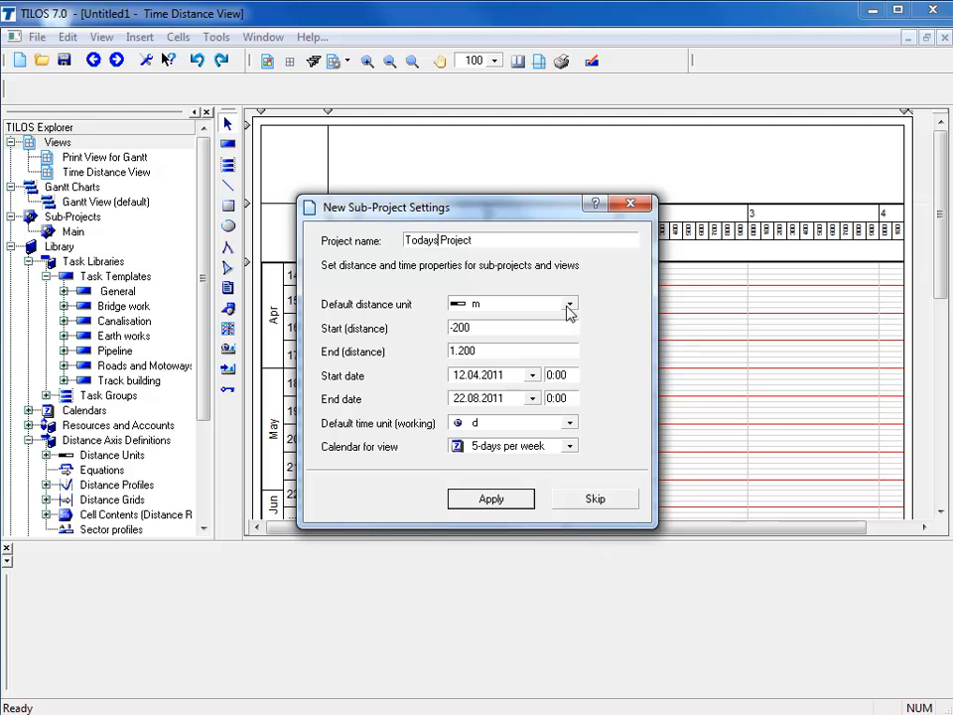
Set the sub-project's end distance to 4200 m, start date to 18.04.2011 and end date to 29.08.2011
{"action": "double_click", "coordinate": [486, 353]}
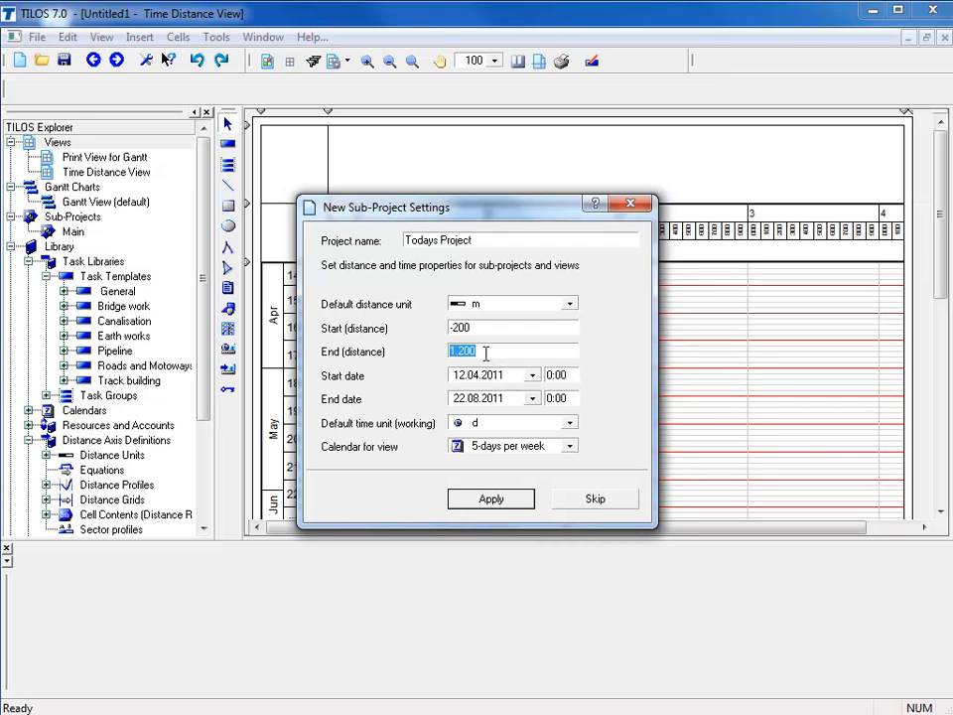
{"action": "type", "text": "4200"}
{"action": "left_click", "coordinate": [534, 377]}
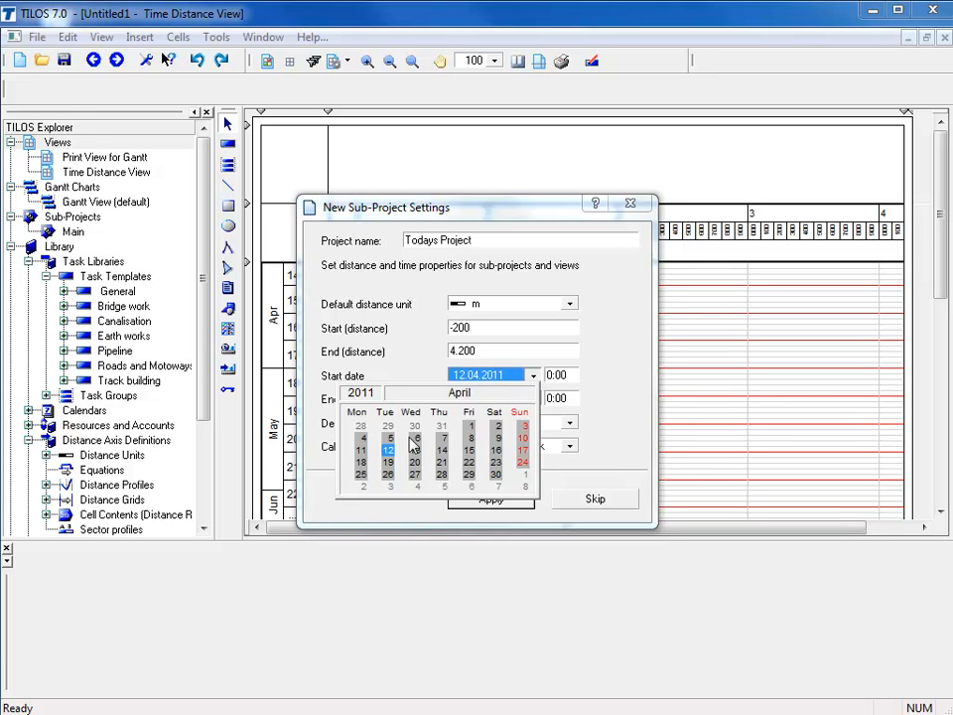
{"action": "left_click", "coordinate": [362, 463]}
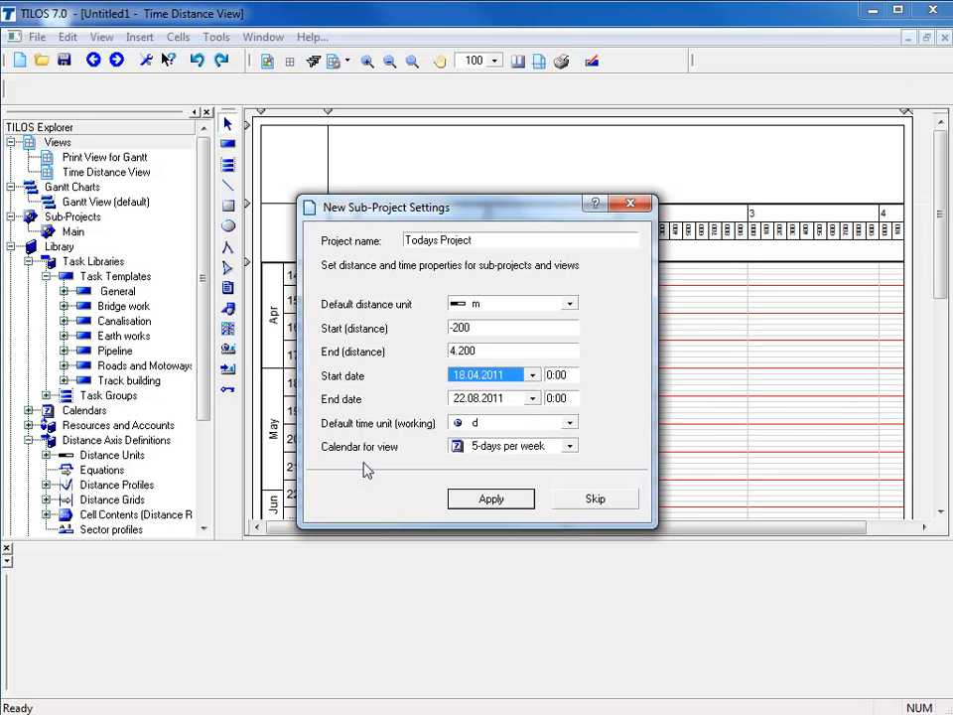
{"action": "left_click", "coordinate": [533, 400]}
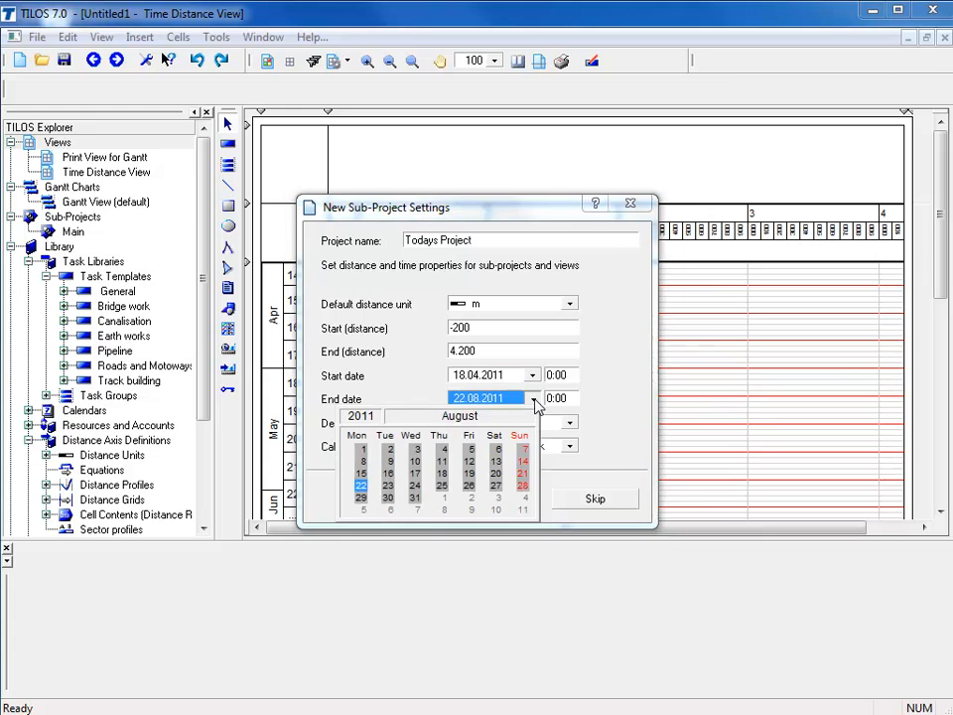
{"action": "left_click", "coordinate": [362, 498]}
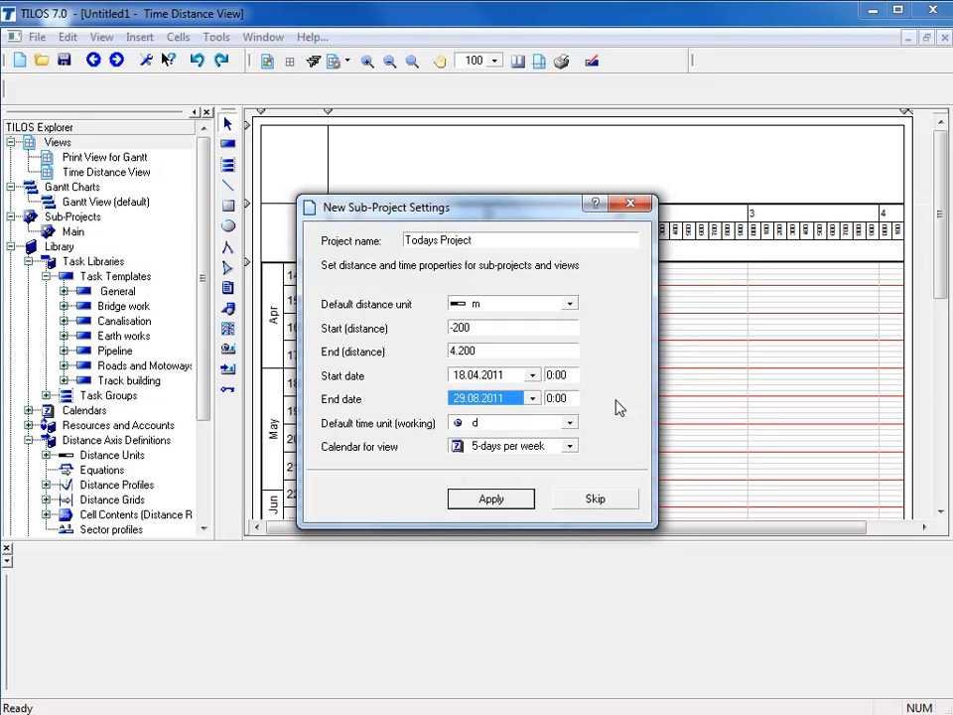
Apply the sub-project settings with days as time unit and save the project as Todays Project.hsp
{"action": "left_click", "coordinate": [543, 427]}
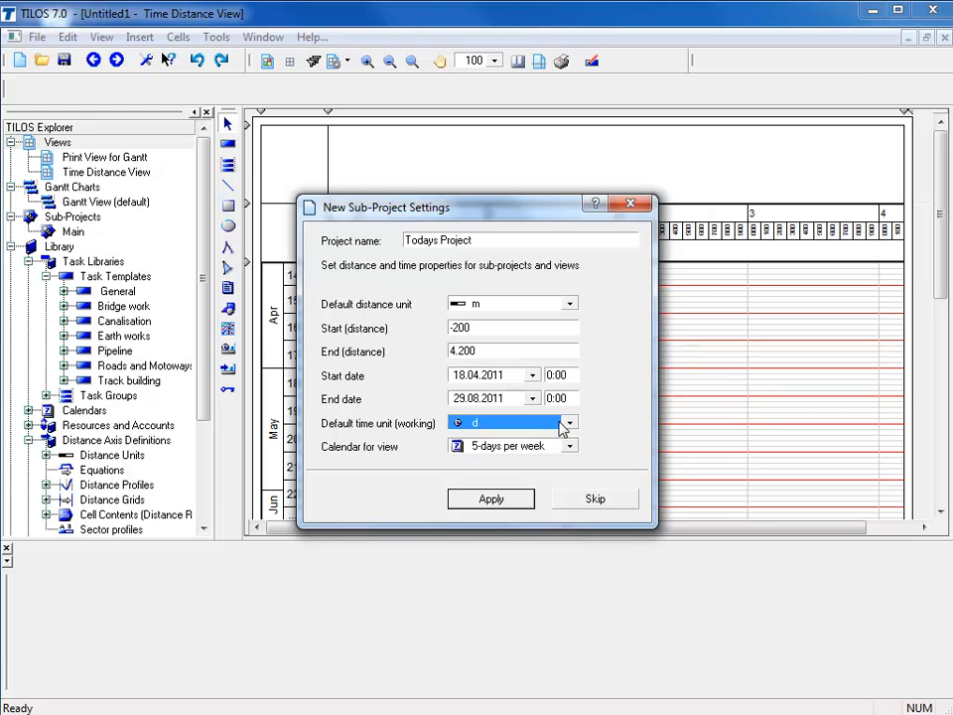
{"action": "left_click", "coordinate": [491, 499]}
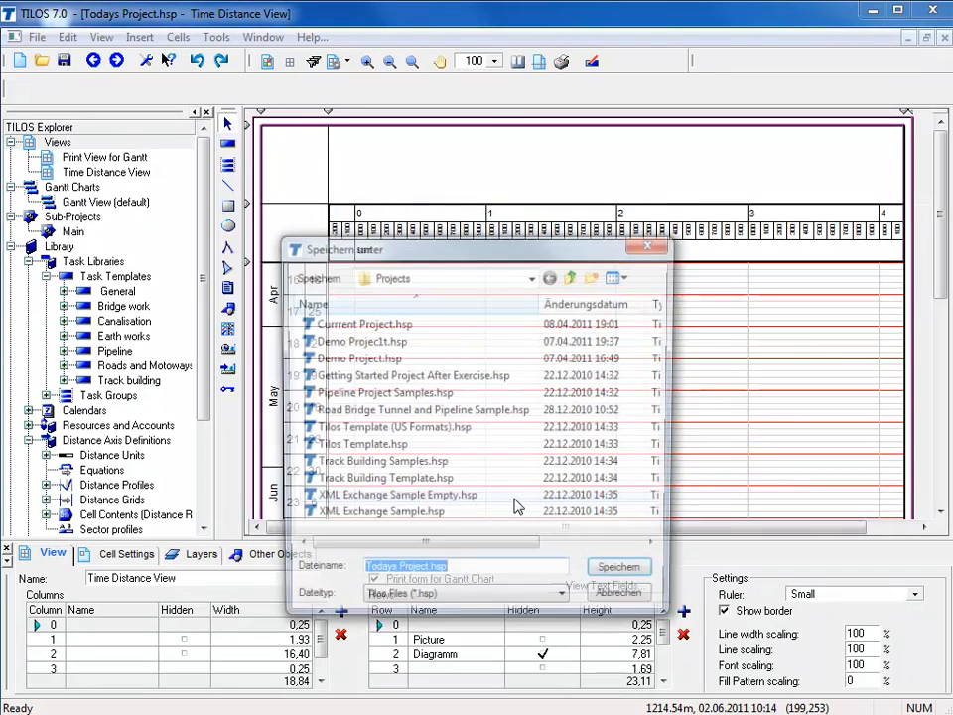
{"action": "left_click", "coordinate": [624, 577]}
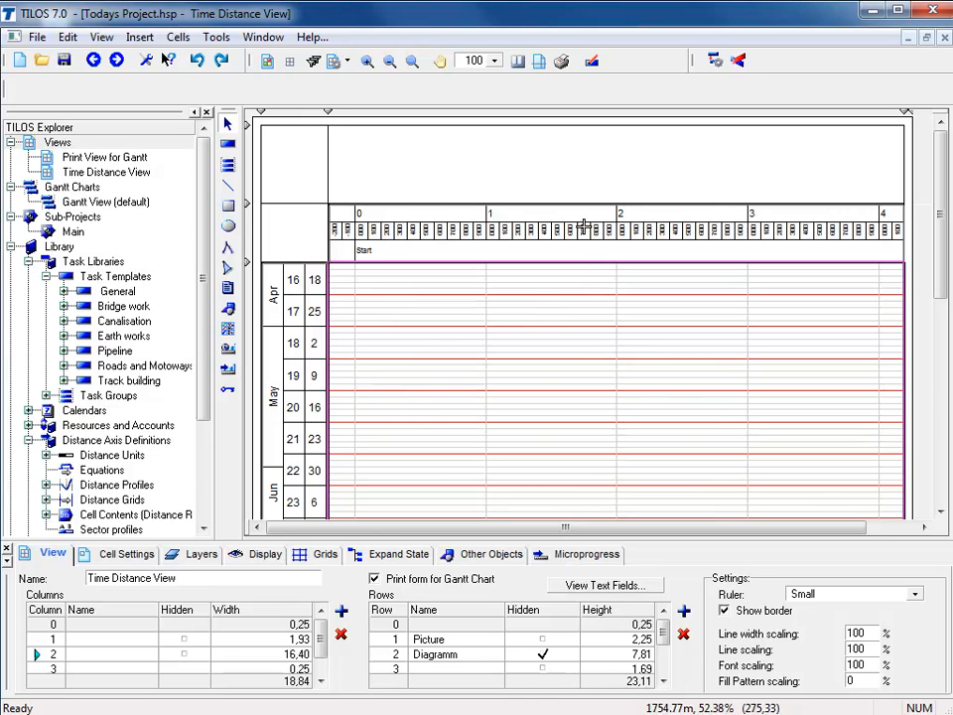
Draw a graphic frame from about 140 m to 1,435 m in the picture cell above the distance axis, with the graphic inserted from file
{"action": "left_click", "coordinate": [579, 178]}
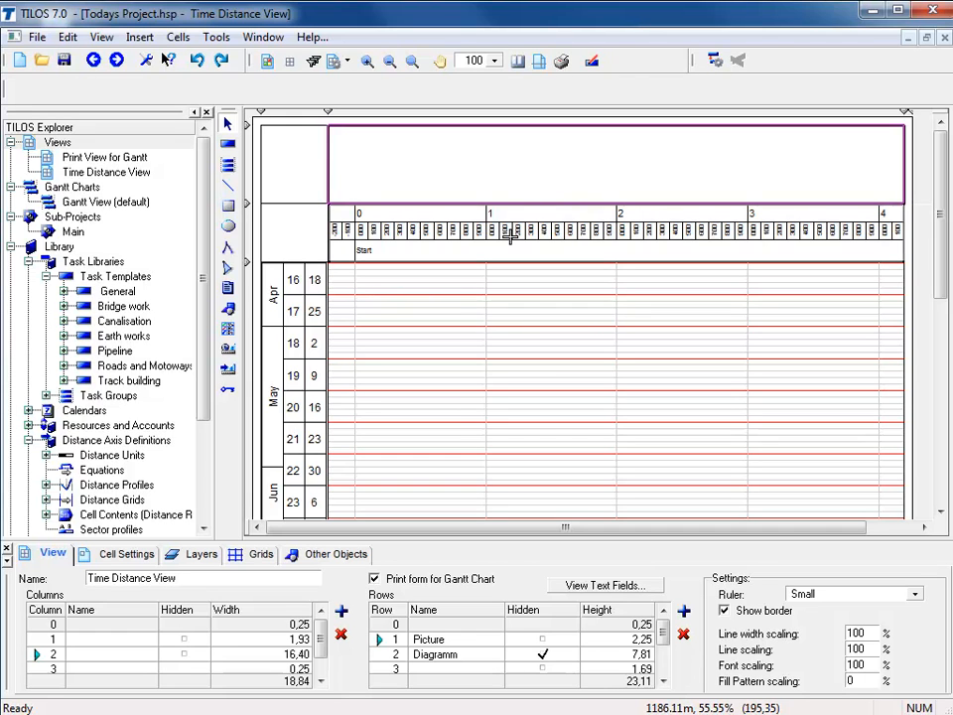
{"action": "left_click", "coordinate": [229, 310]}
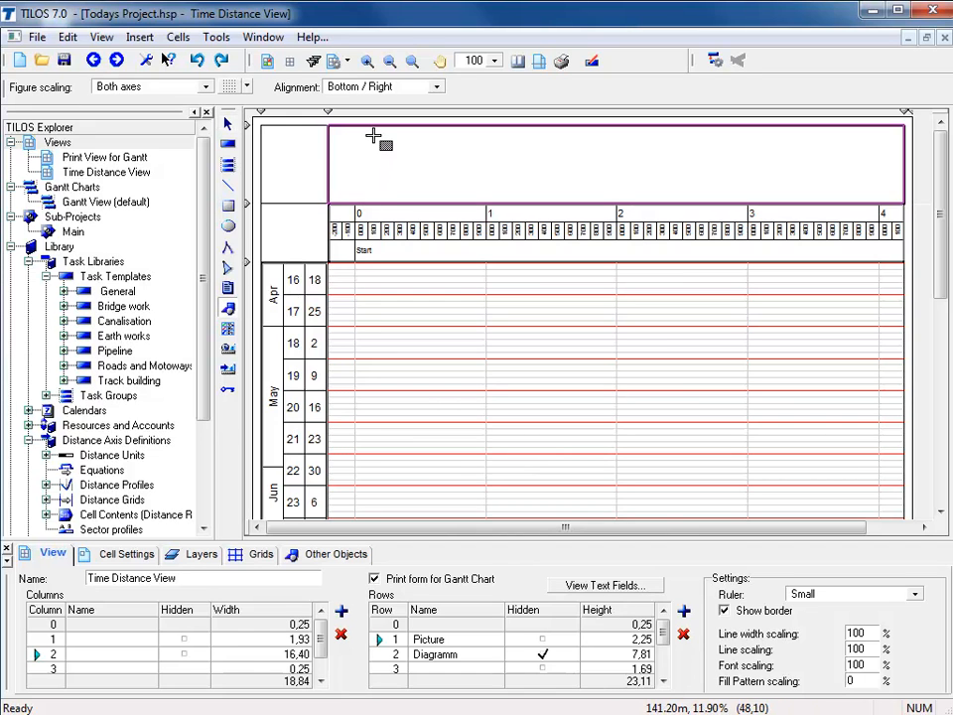
{"action": "left_click_drag", "start_coordinate": [374, 135], "coordinate": [544, 195]}
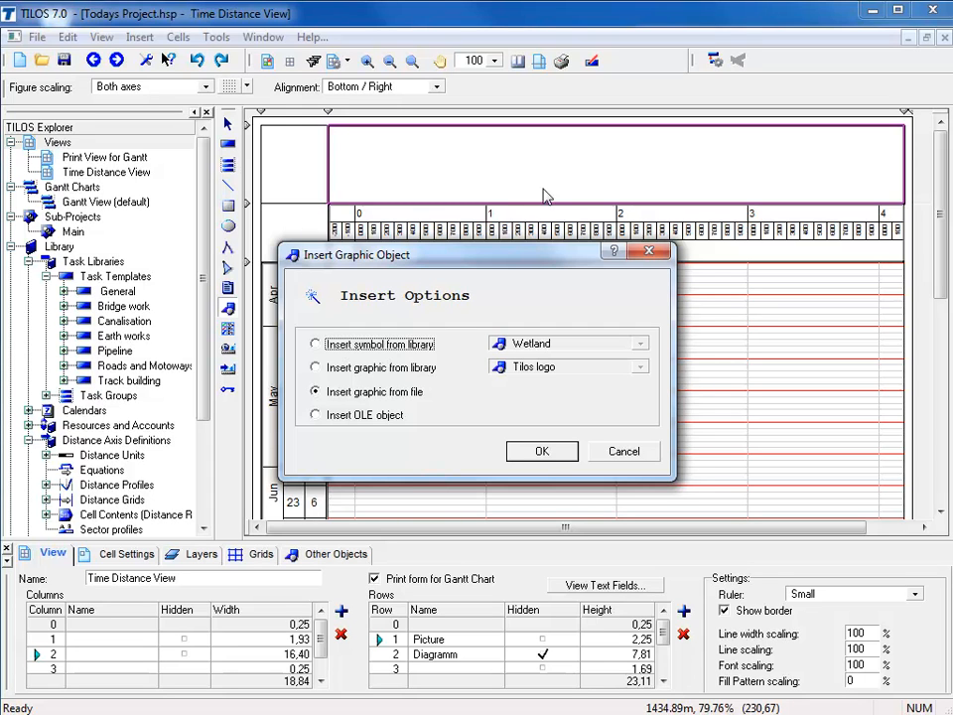
{"action": "left_click", "coordinate": [315, 344]}
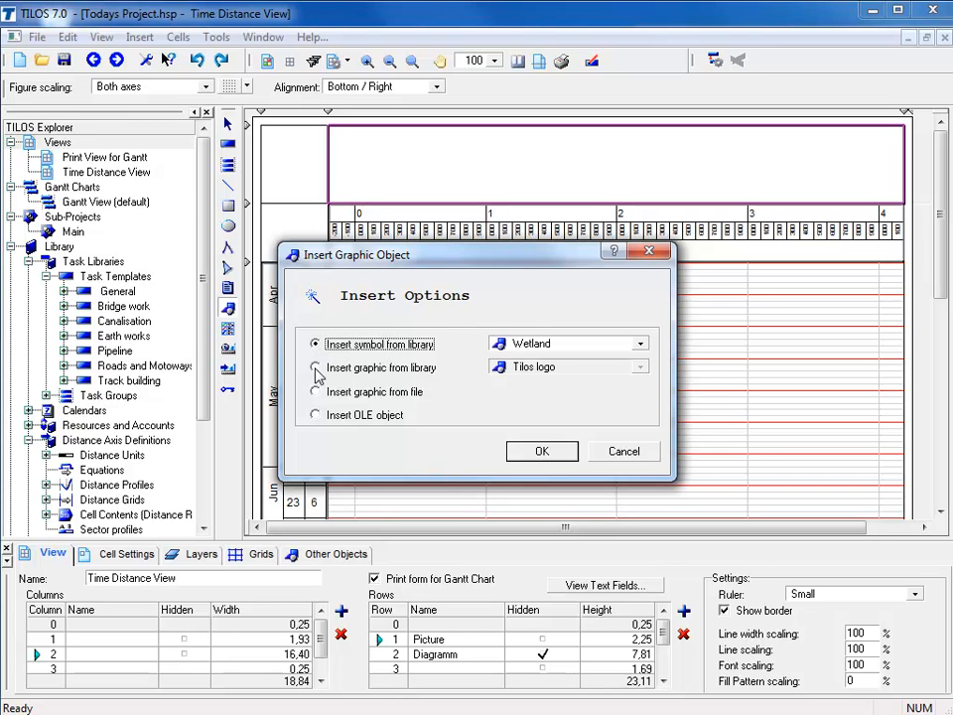
{"action": "left_click", "coordinate": [315, 369]}
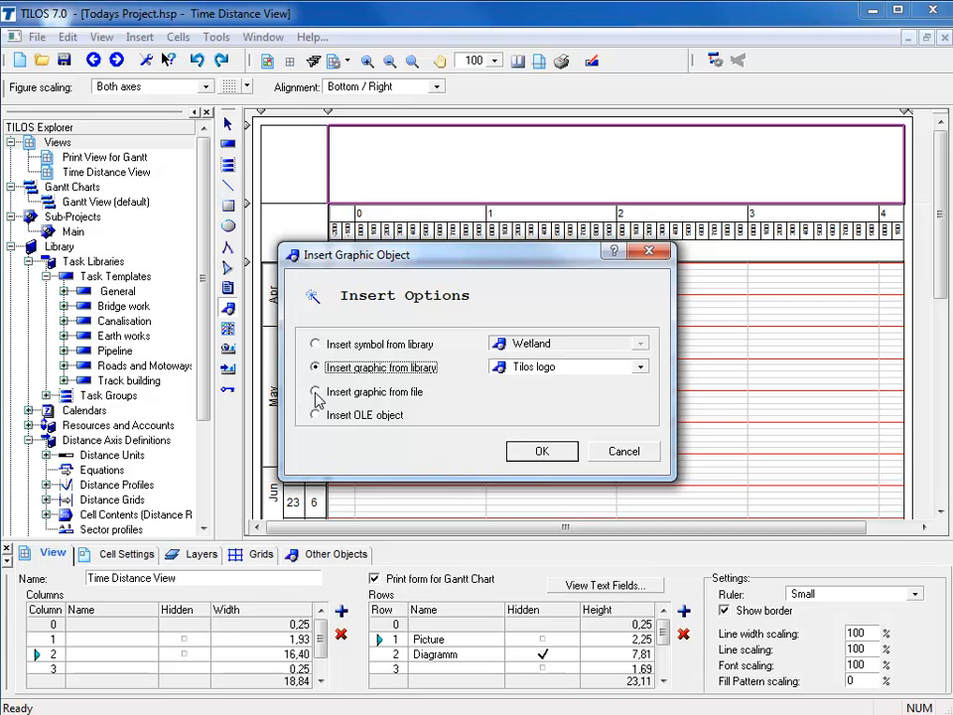
{"action": "left_click", "coordinate": [316, 392]}
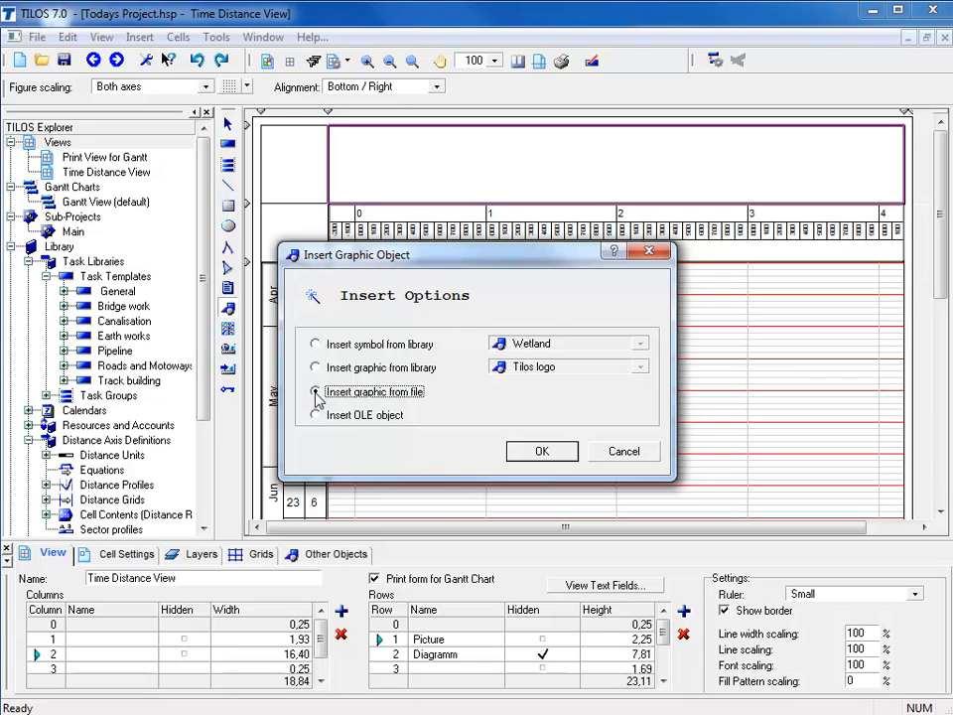
{"action": "left_click", "coordinate": [316, 415]}
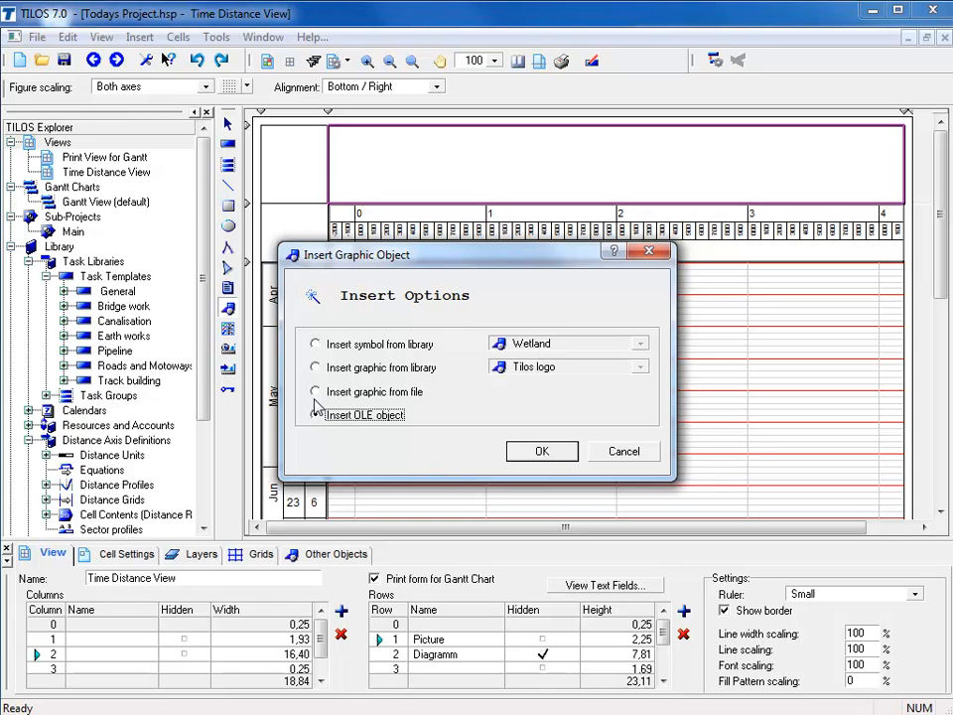
{"action": "left_click", "coordinate": [316, 394]}
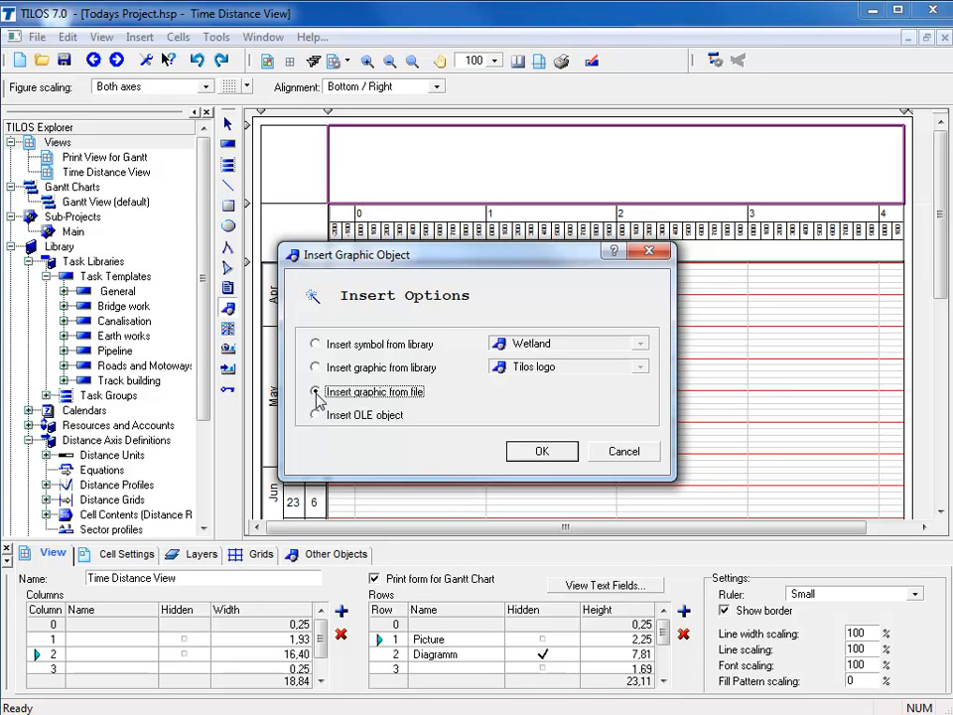
{"action": "left_click", "coordinate": [536, 451]}
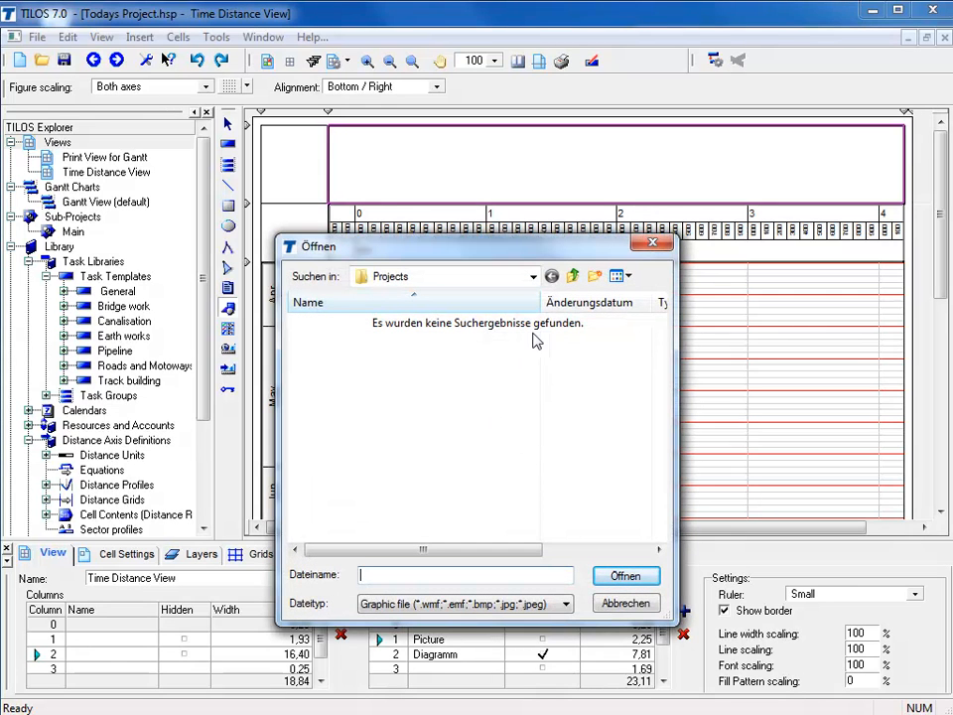
Load Road map.jpg from the Addon folder into the graphic frame
{"action": "left_click", "coordinate": [573, 280]}
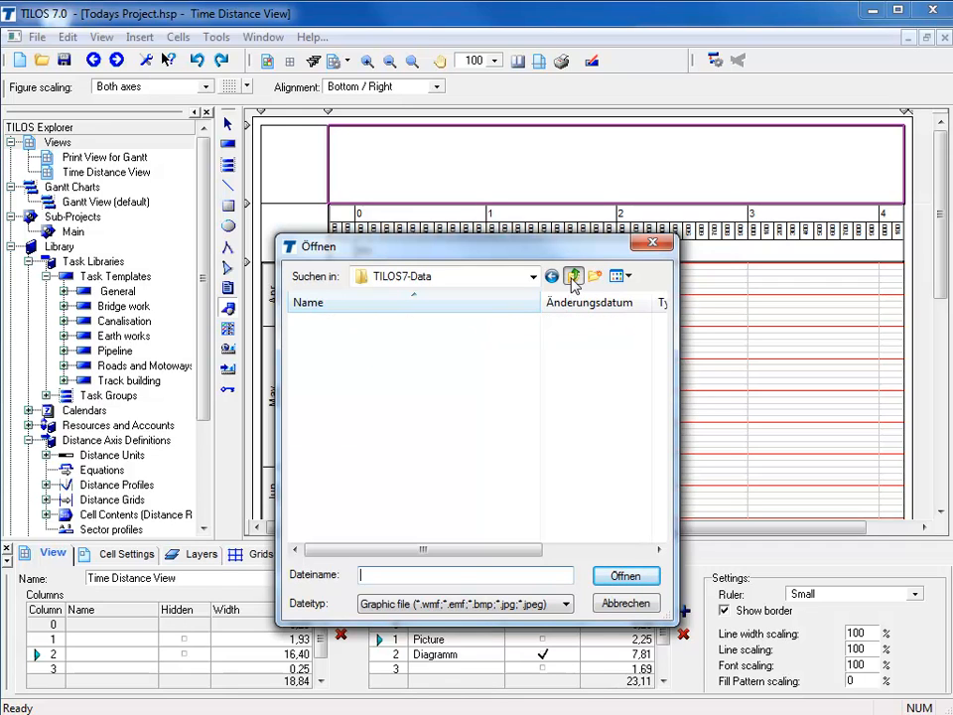
{"action": "left_click", "coordinate": [300, 324]}
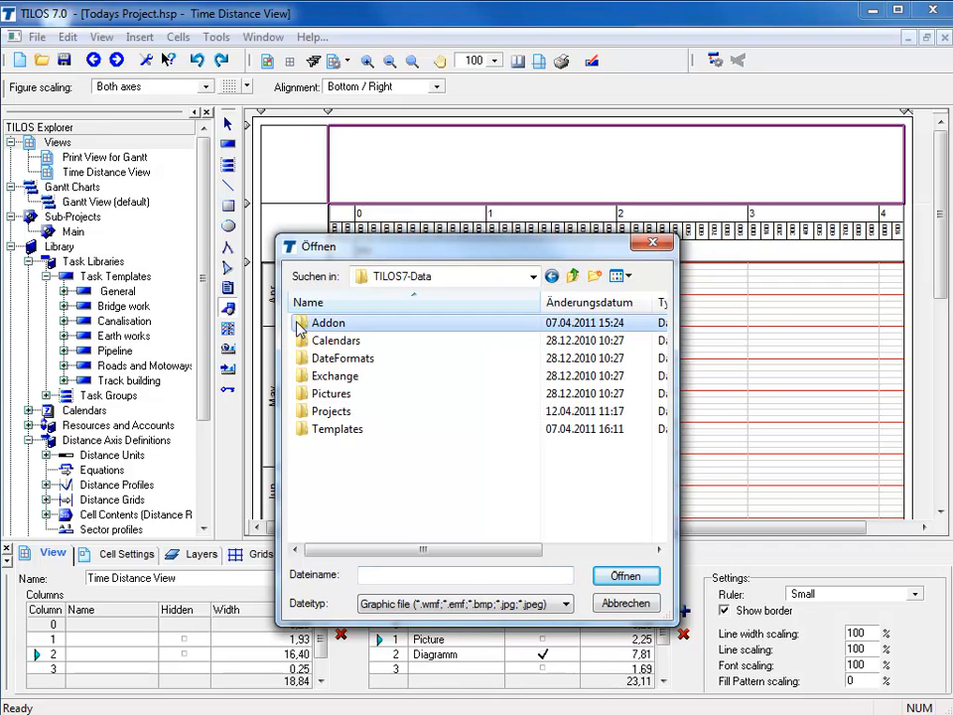
{"action": "double_click", "coordinate": [299, 326]}
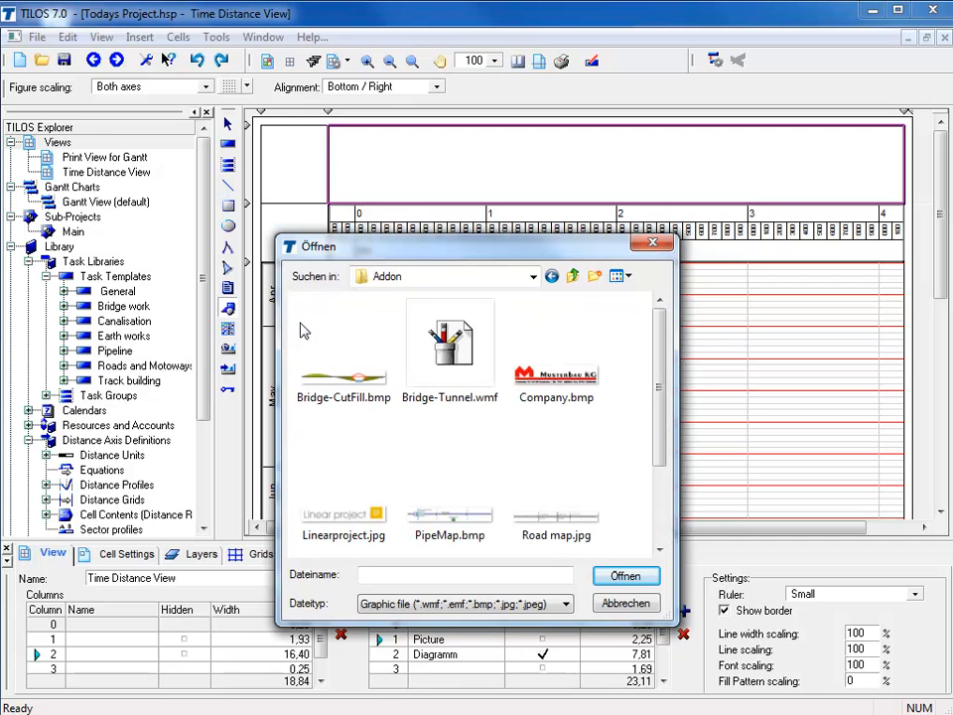
{"action": "left_click", "coordinate": [549, 473]}
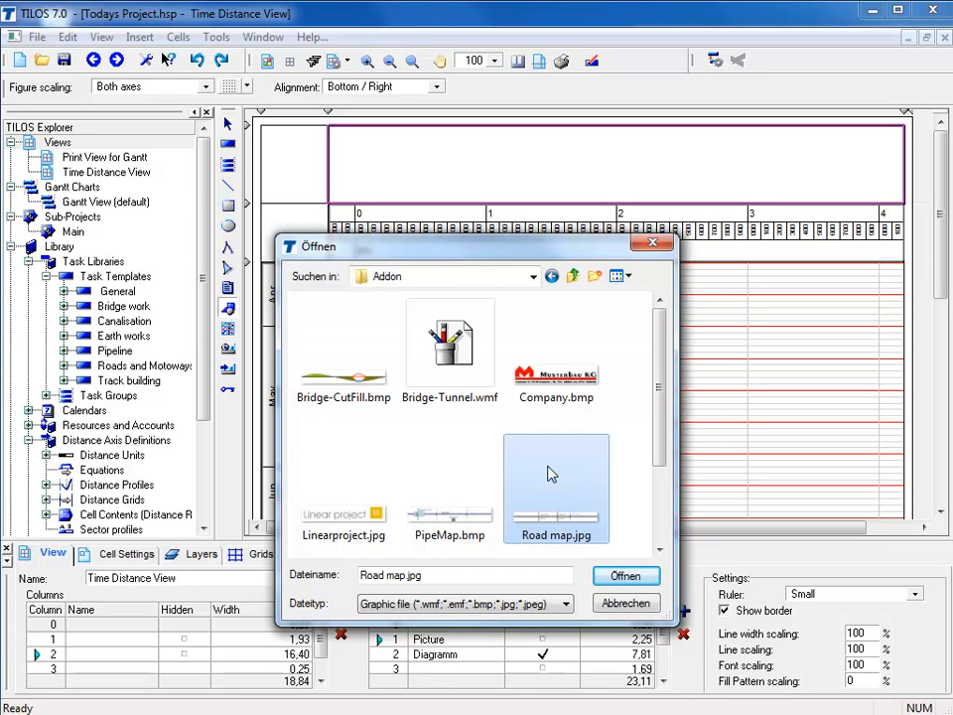
{"action": "left_click", "coordinate": [626, 577]}
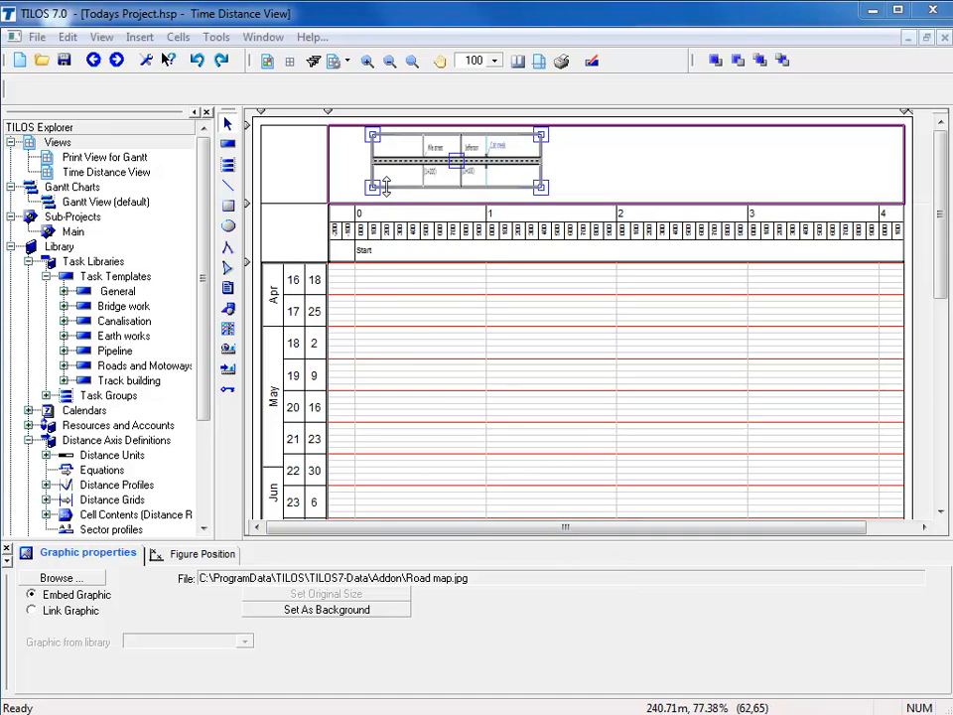
Enlarge the road map graphic within the picture cell to span from about 90 m to 1,820 m
{"action": "left_click_drag", "start_coordinate": [386, 189], "coordinate": [387, 196]}
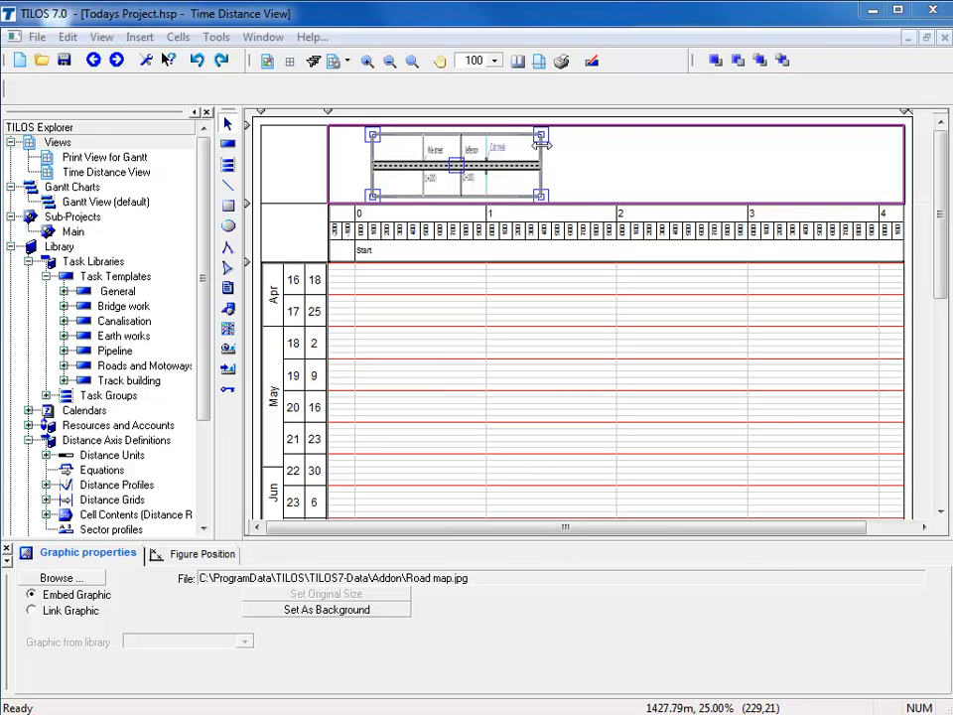
{"action": "mouse_move", "coordinate": [542, 144]}
{"action": "left_mouse_down"}
{"action": "mouse_move", "coordinate": [894, 144]}
{"action": "mouse_move", "coordinate": [547, 147]}
{"action": "left_mouse_up"}
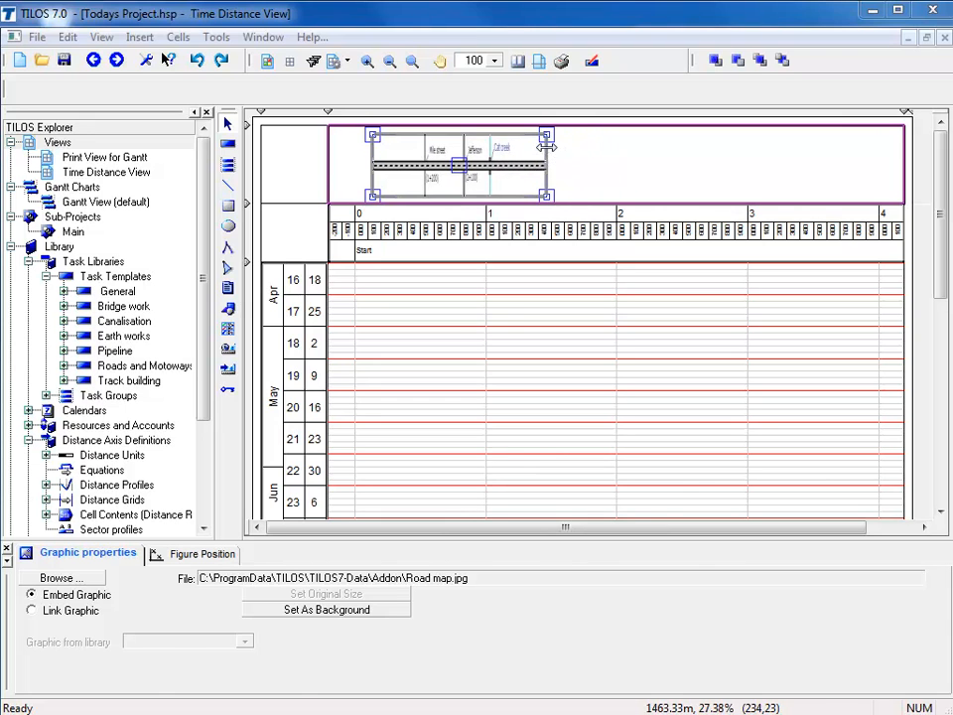
{"action": "left_click", "coordinate": [586, 315]}
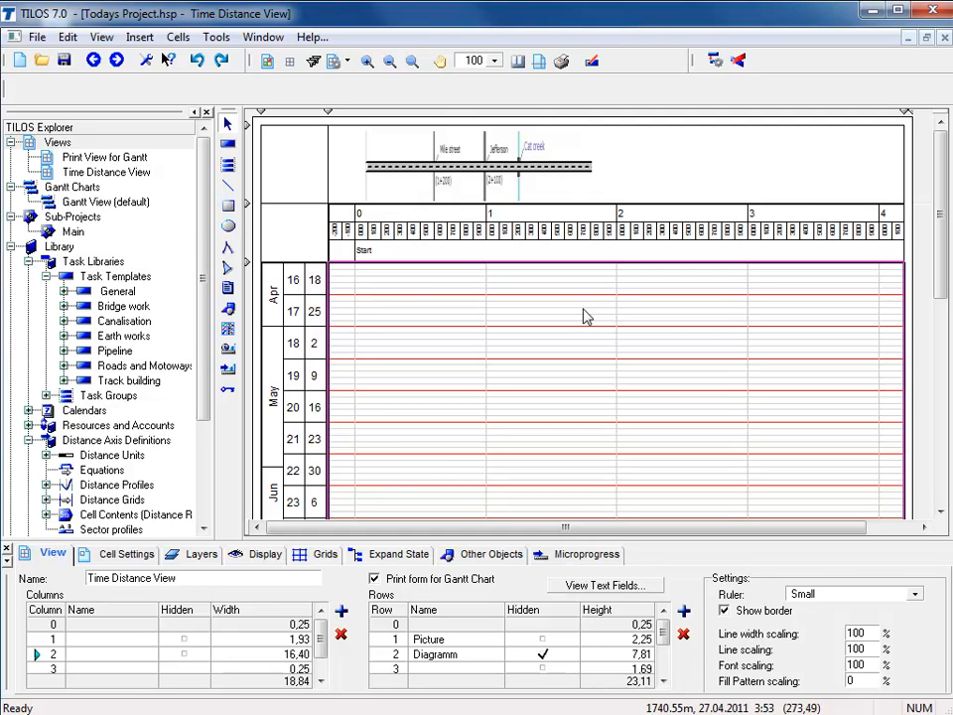
Adjust the road map's position so the section from Mile street to Jefferson runs from 1200 to 2100 m
{"action": "left_click", "coordinate": [571, 195]}
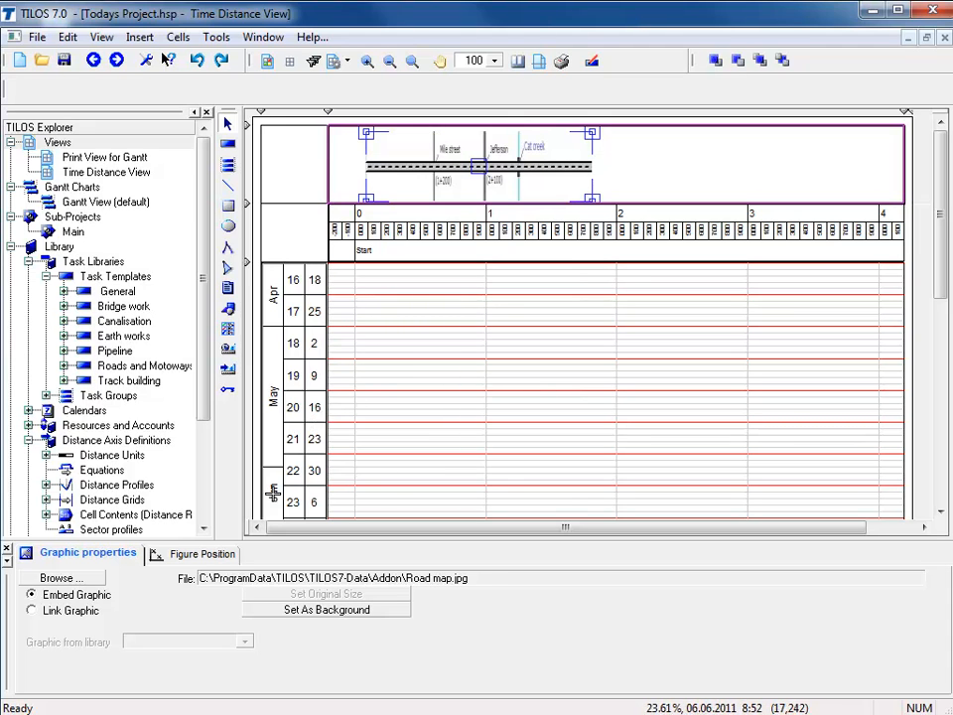
{"action": "left_click", "coordinate": [225, 556]}
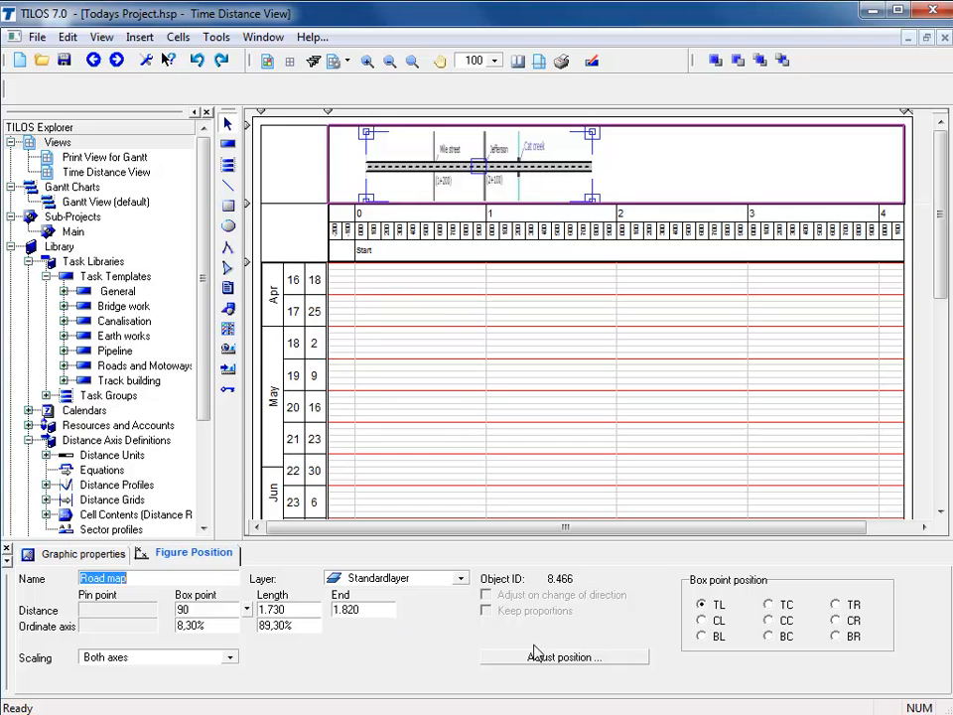
{"action": "left_click", "coordinate": [563, 663]}
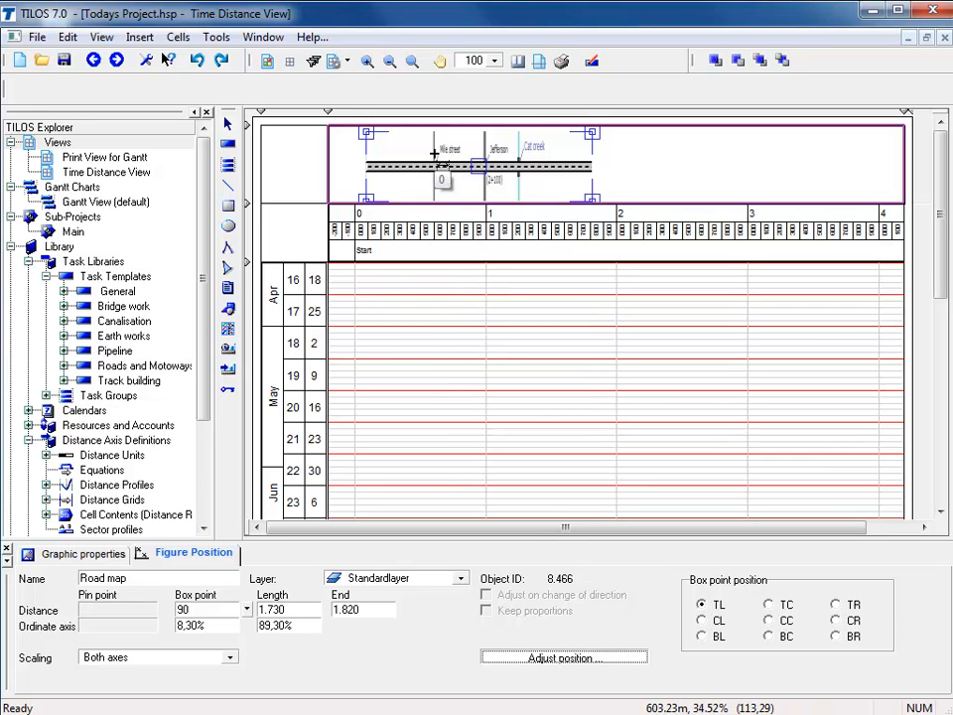
{"action": "left_click_drag", "start_coordinate": [434, 154], "coordinate": [486, 185]}
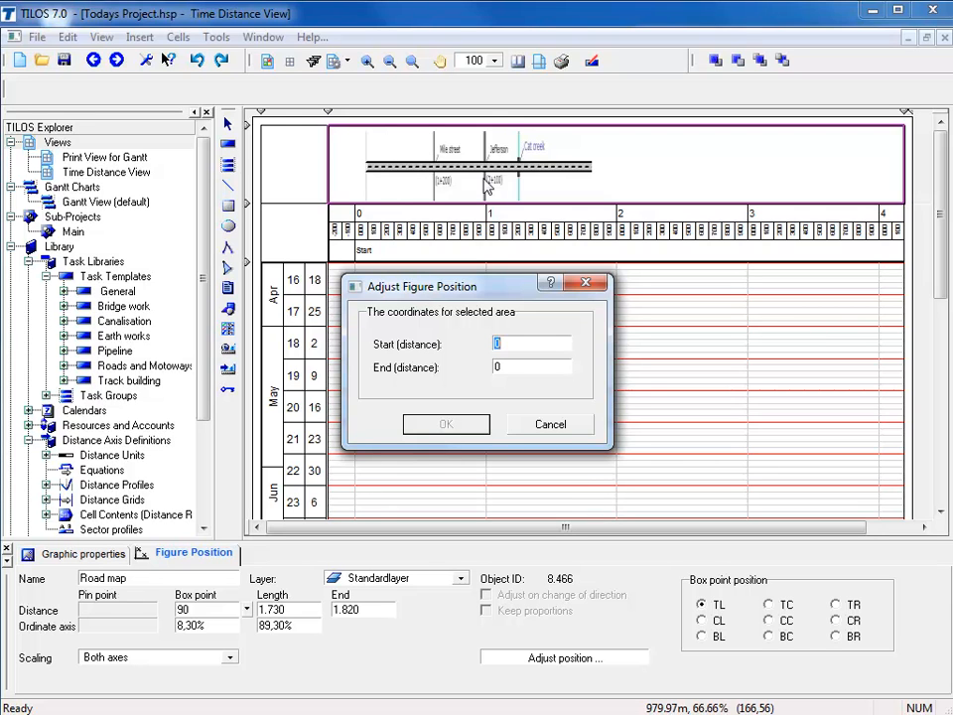
{"action": "type", "text": "1200"}
{"action": "key", "text": "Tab"}
{"action": "type", "text": "2100"}
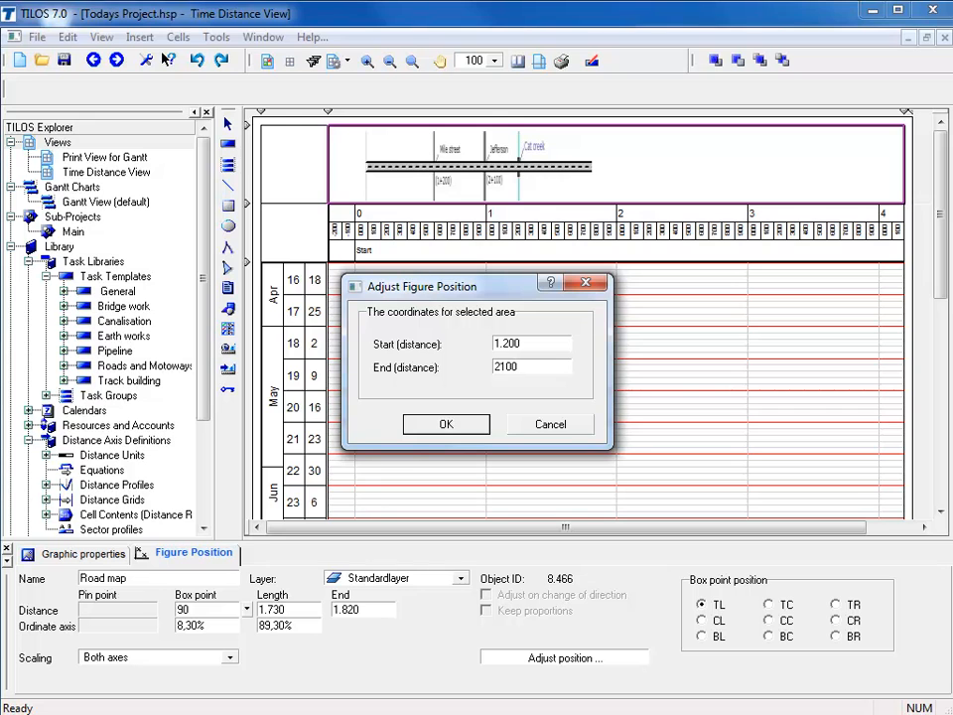
{"action": "left_click", "coordinate": [454, 423]}
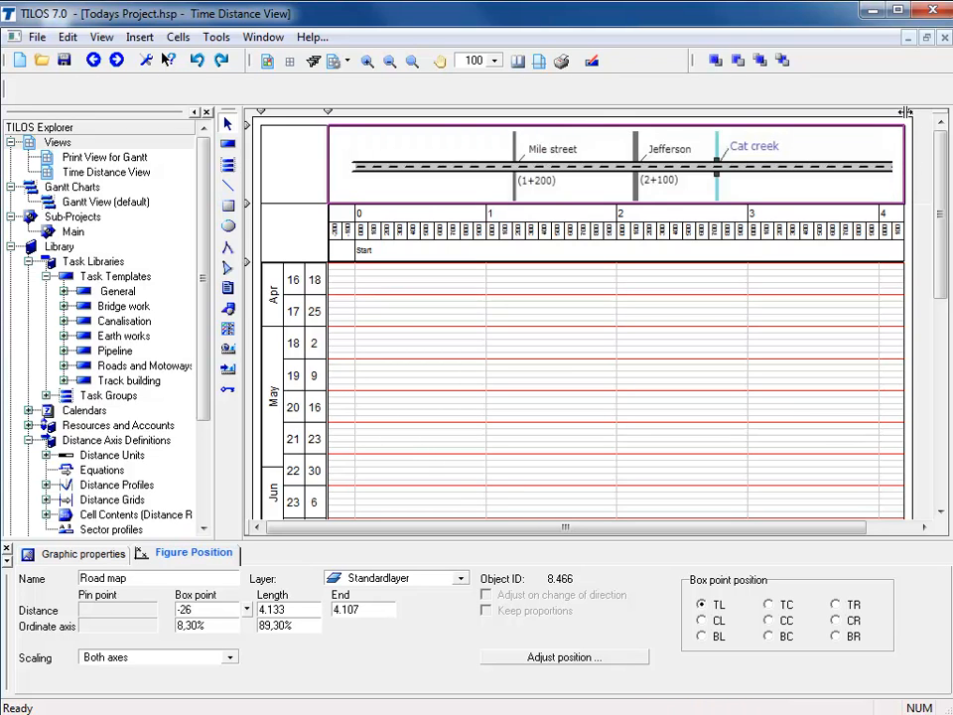
Widen the column holding the road map and diagram slightly, and select the time-distance diagram cell
{"action": "left_click_drag", "start_coordinate": [906, 112], "coordinate": [929, 156]}
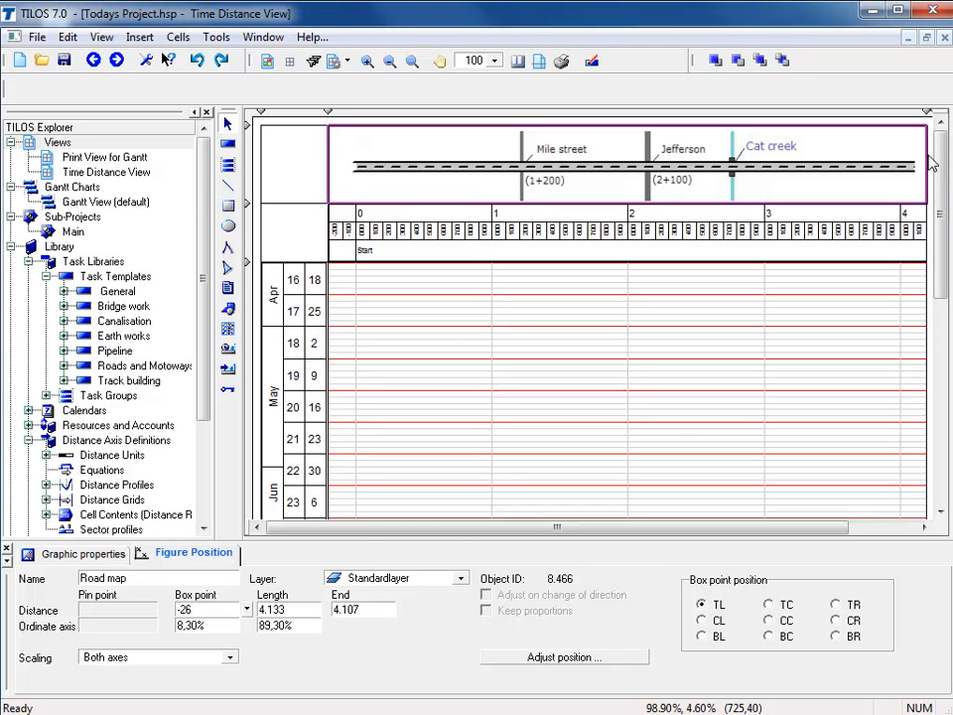
{"action": "left_click", "coordinate": [678, 432]}
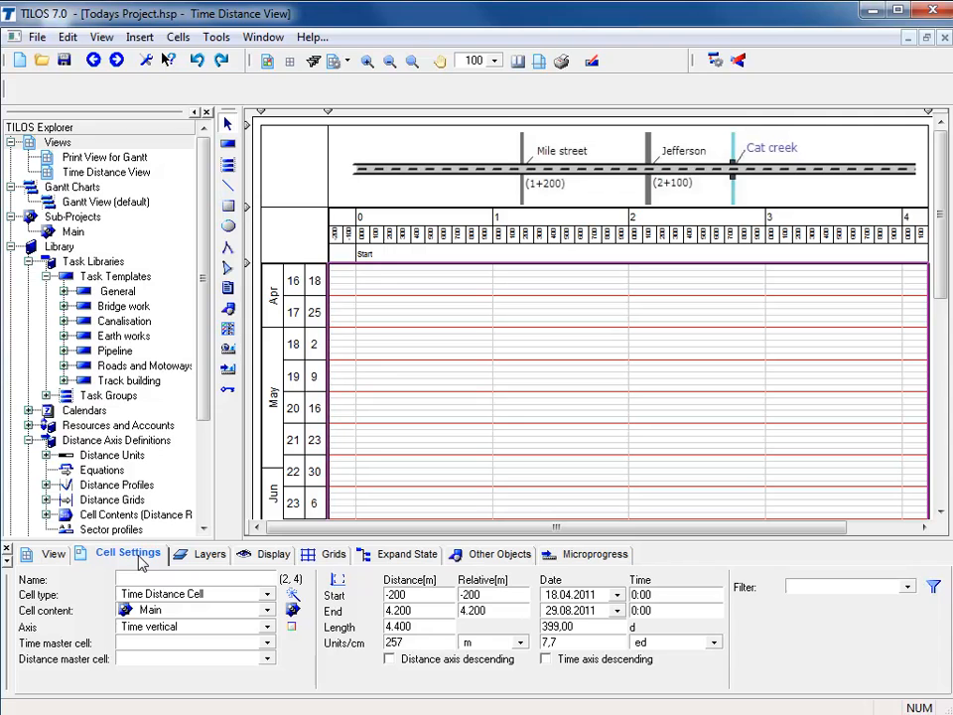
Try a start distance of 1.000 m for the time-distance cell and undo the change
{"action": "double_click", "coordinate": [410, 594]}
{"action": "type", "text": "1.000"}
{"action": "key", "text": "Return"}
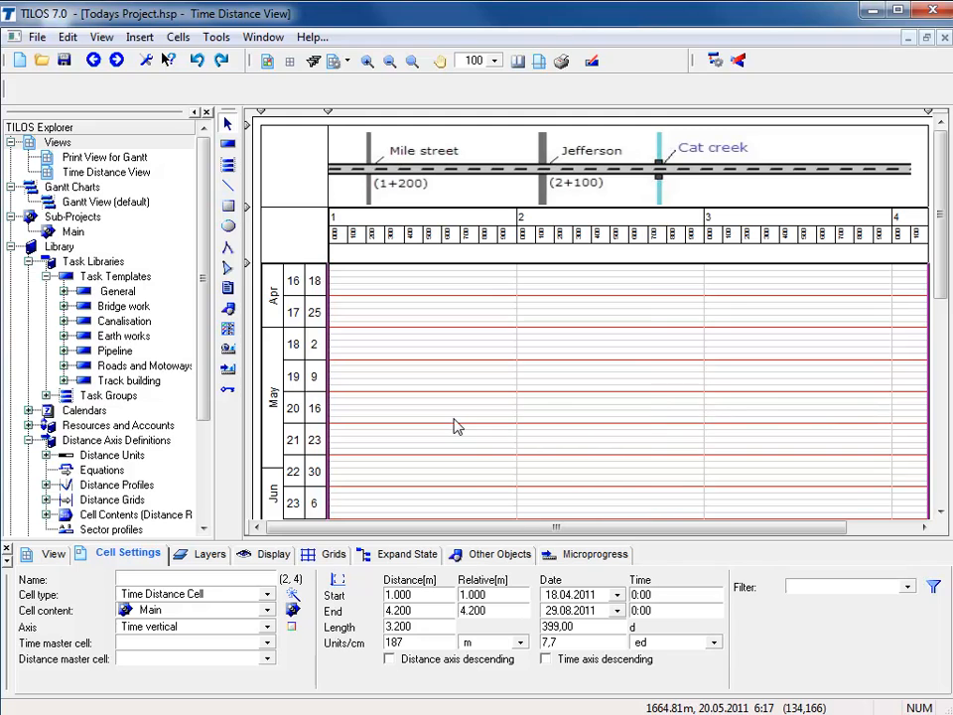
{"action": "left_click", "coordinate": [198, 61]}
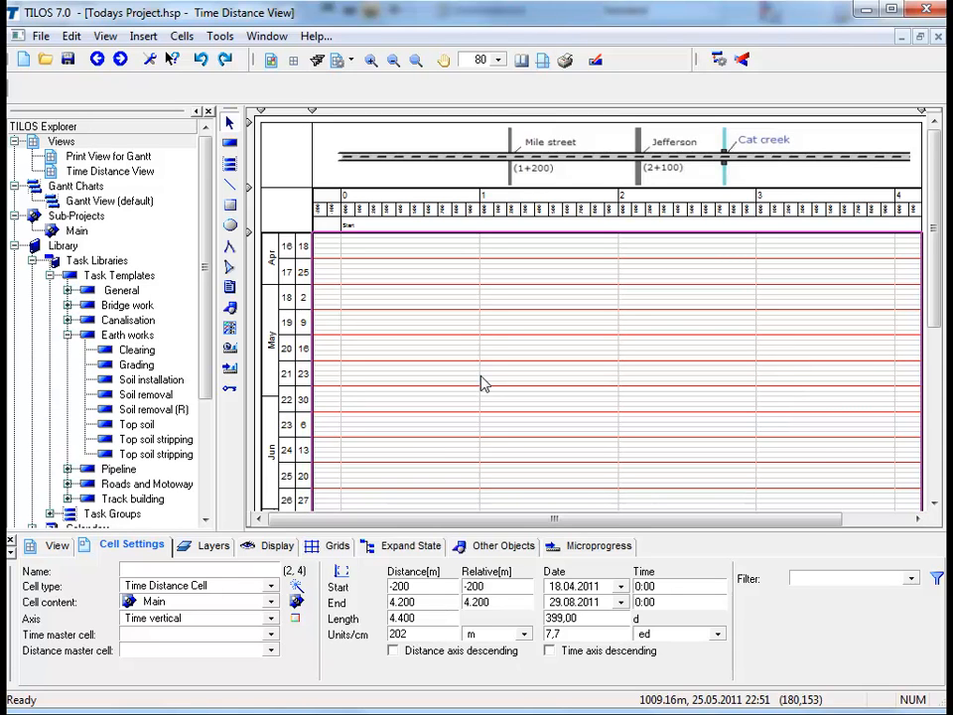
Open the Station point for Grids distance profile used by the {Name} line of the distance scale
{"action": "left_click", "coordinate": [556, 214]}
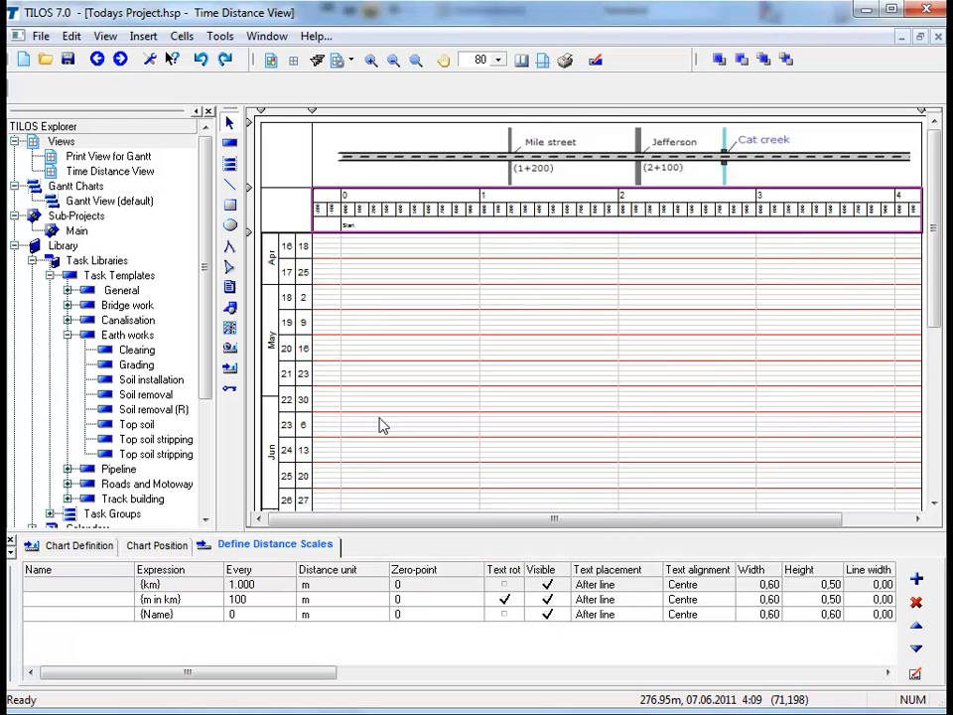
{"action": "left_click", "coordinate": [295, 550]}
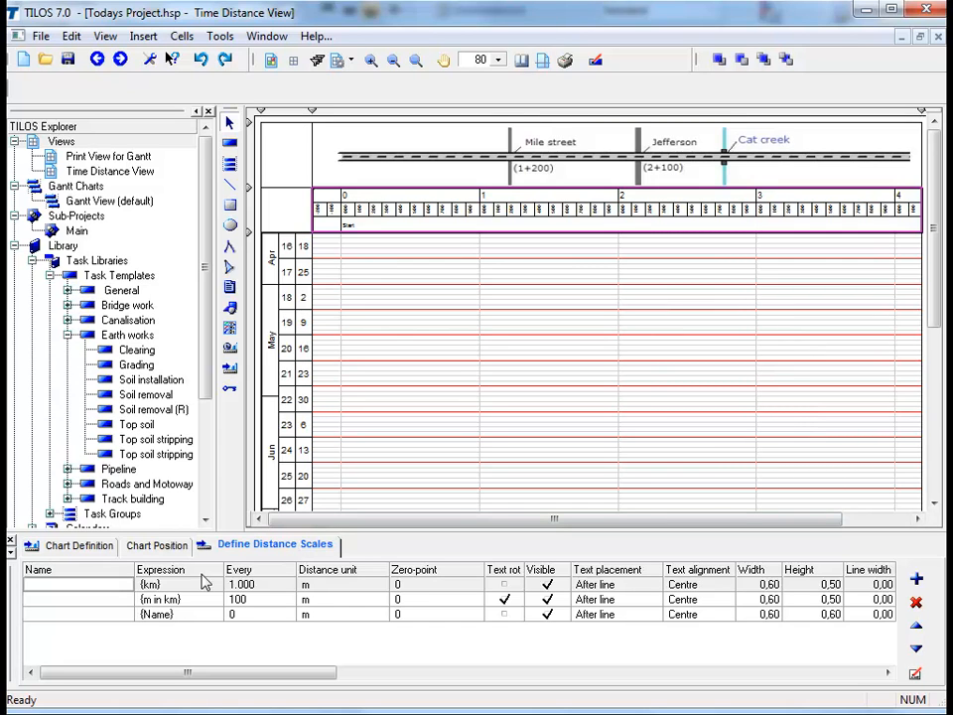
{"action": "double_click", "coordinate": [103, 616]}
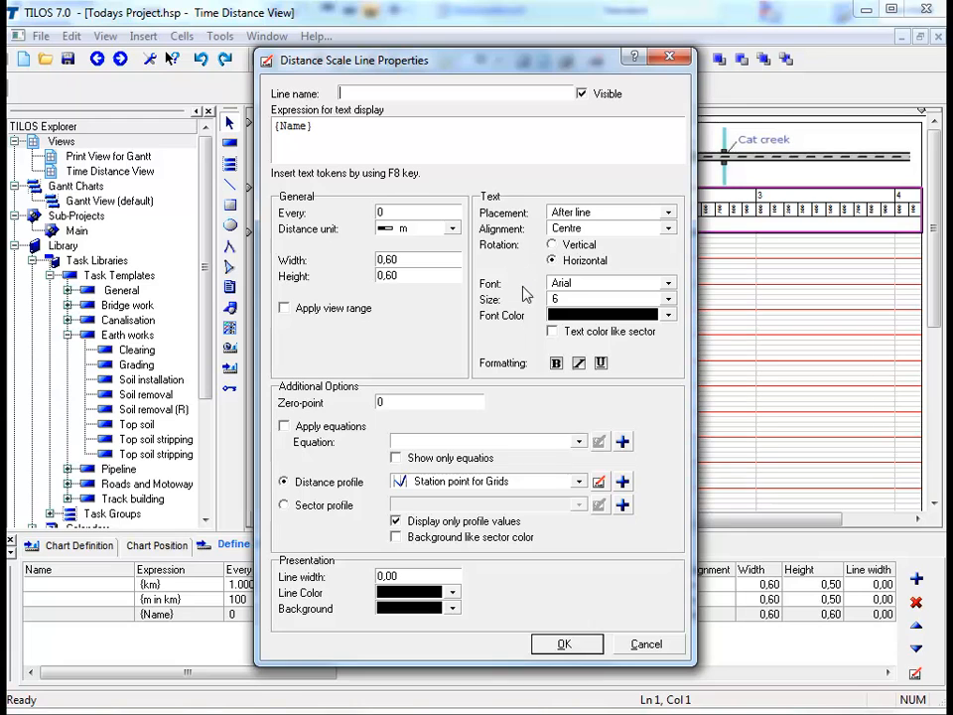
{"action": "left_click", "coordinate": [601, 482]}
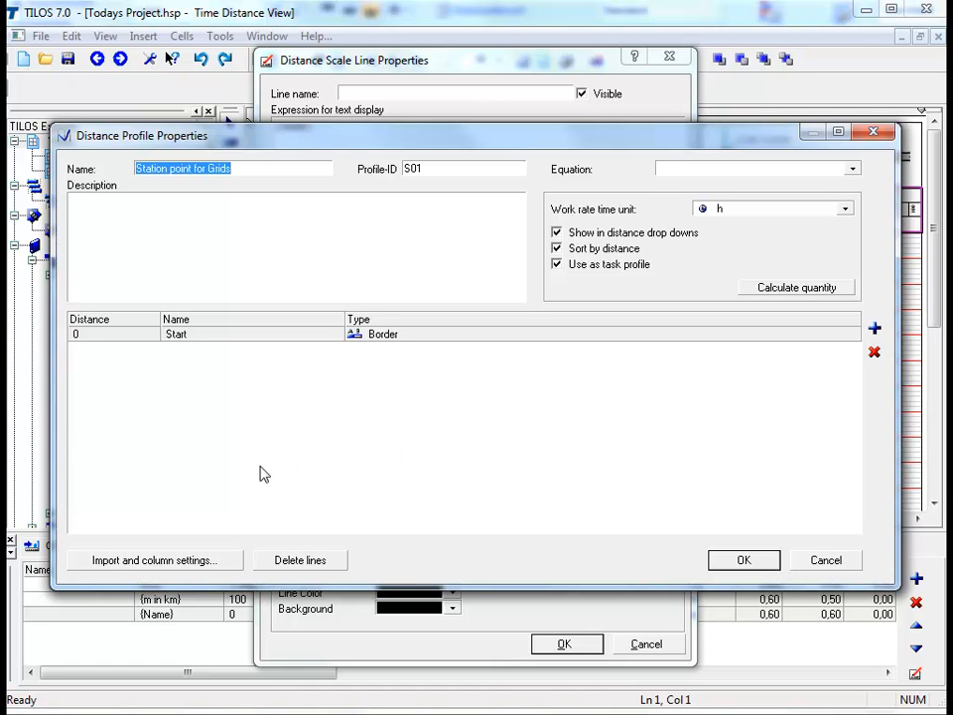
Copy the station, type and name rows from 0 to 4000 in Excel and import them into the Station point for Grids profile
{"action": "left_click", "coordinate": [159, 563]}
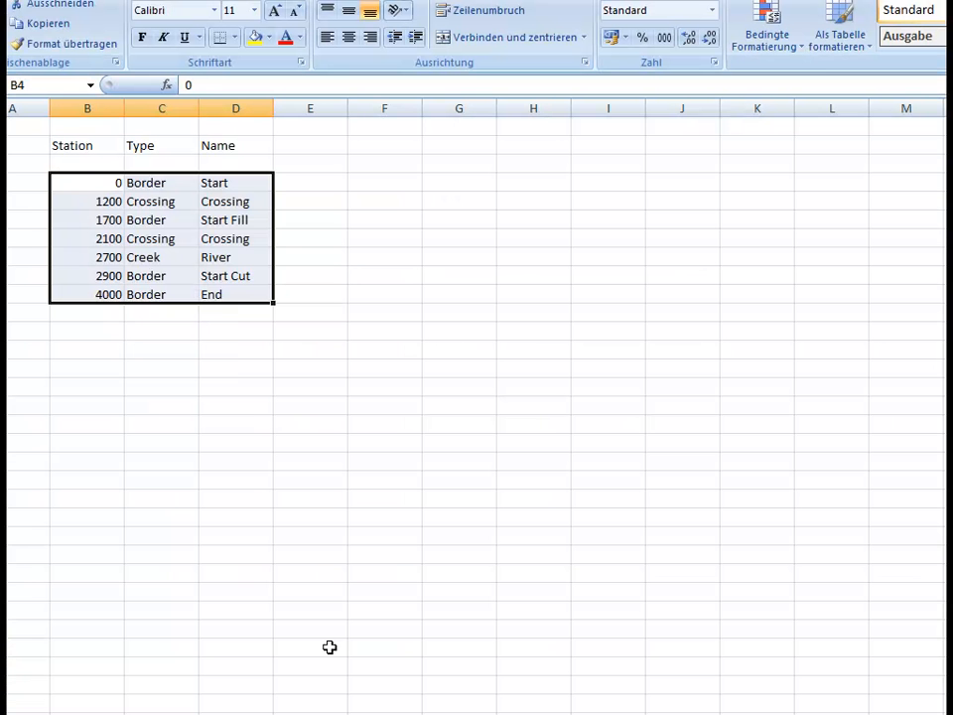
{"action": "key", "text": "ctrl+c"}
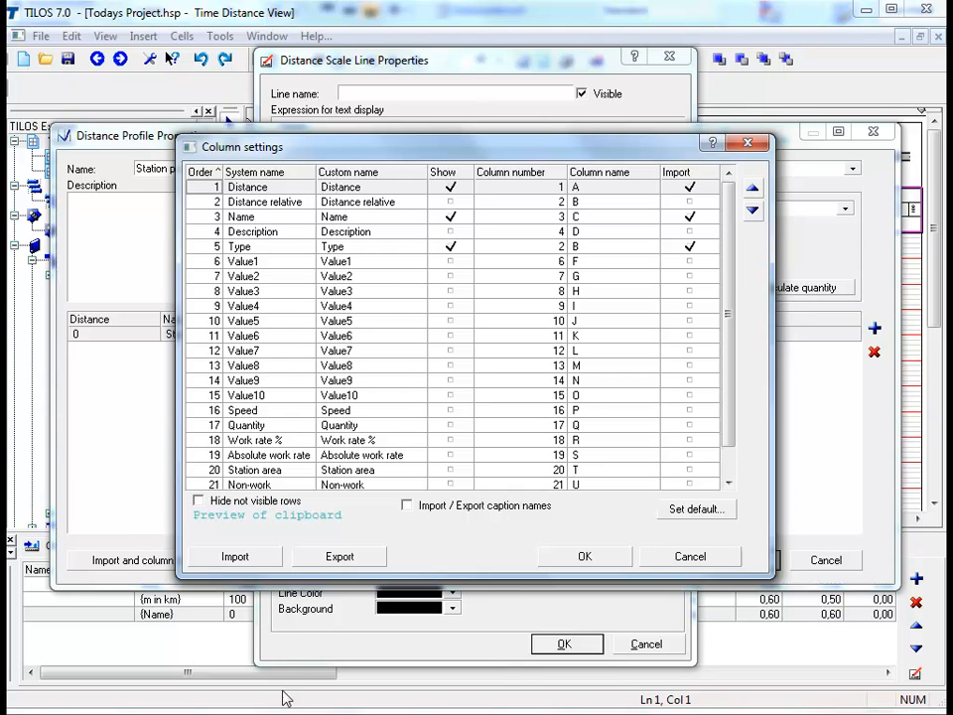
{"action": "left_click", "coordinate": [243, 558]}
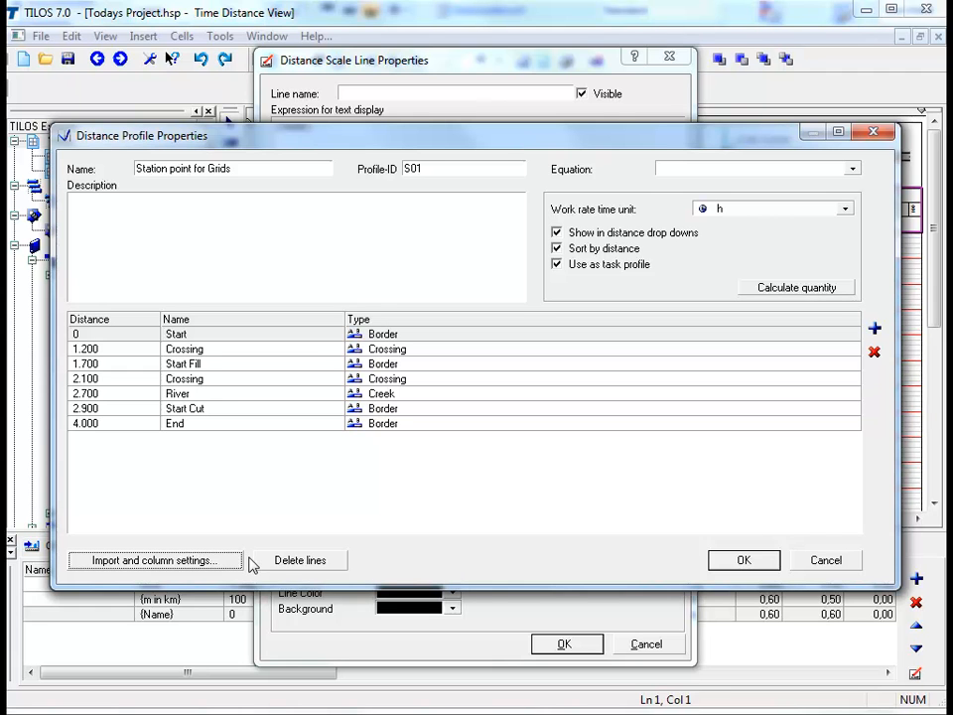
{"action": "left_click", "coordinate": [776, 561]}
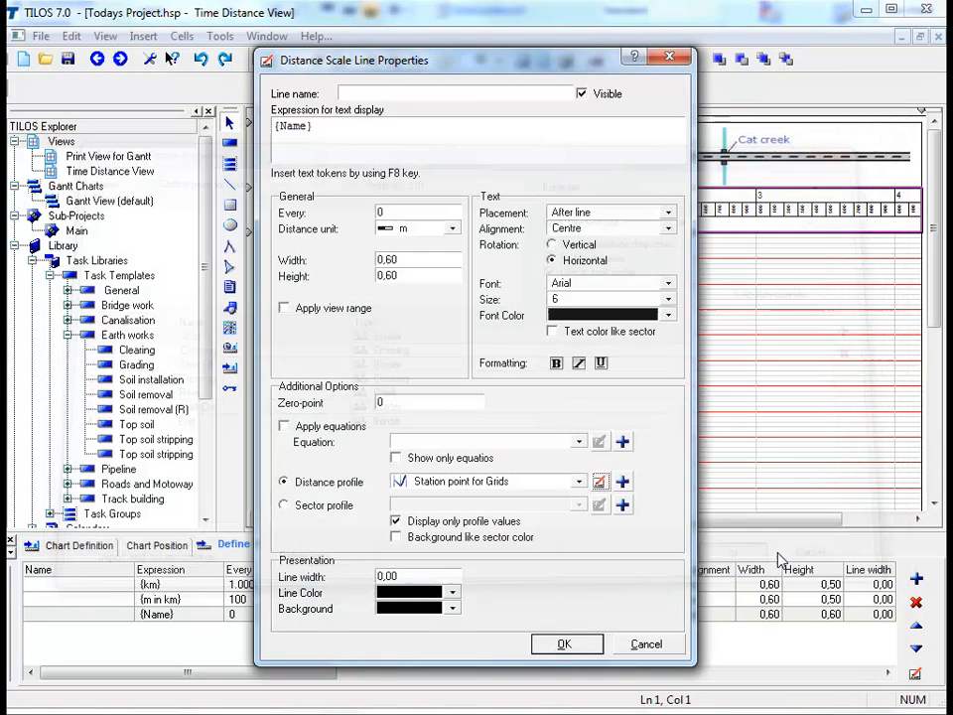
{"action": "left_click", "coordinate": [586, 650]}
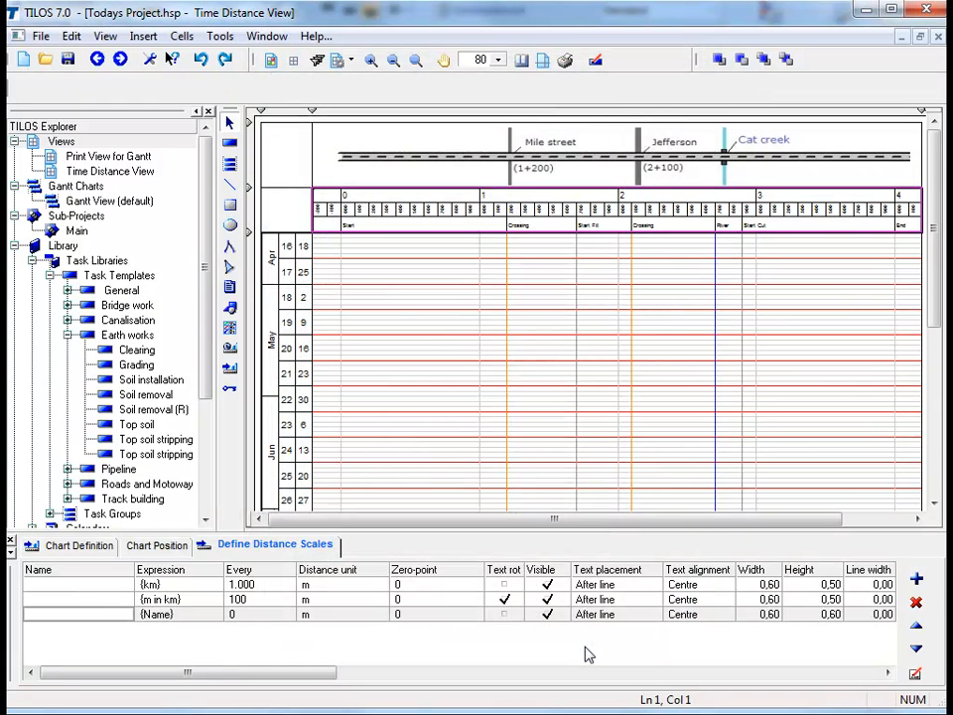